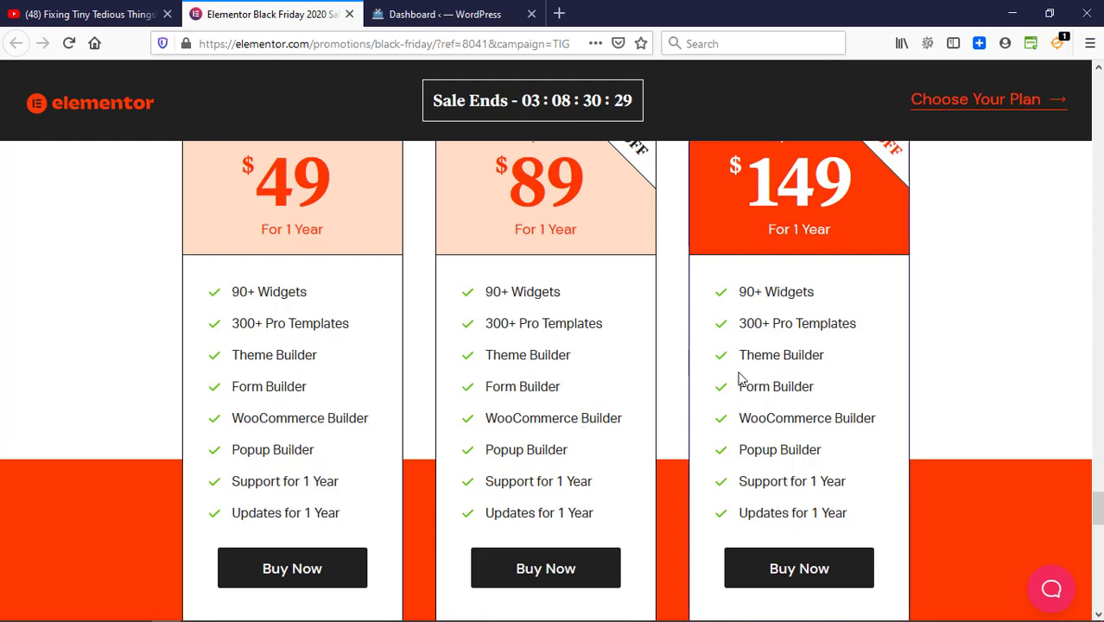
Compare the Personal, Plus and Expert plan prices on the Elementor Black Friday page
click(1098, 69)
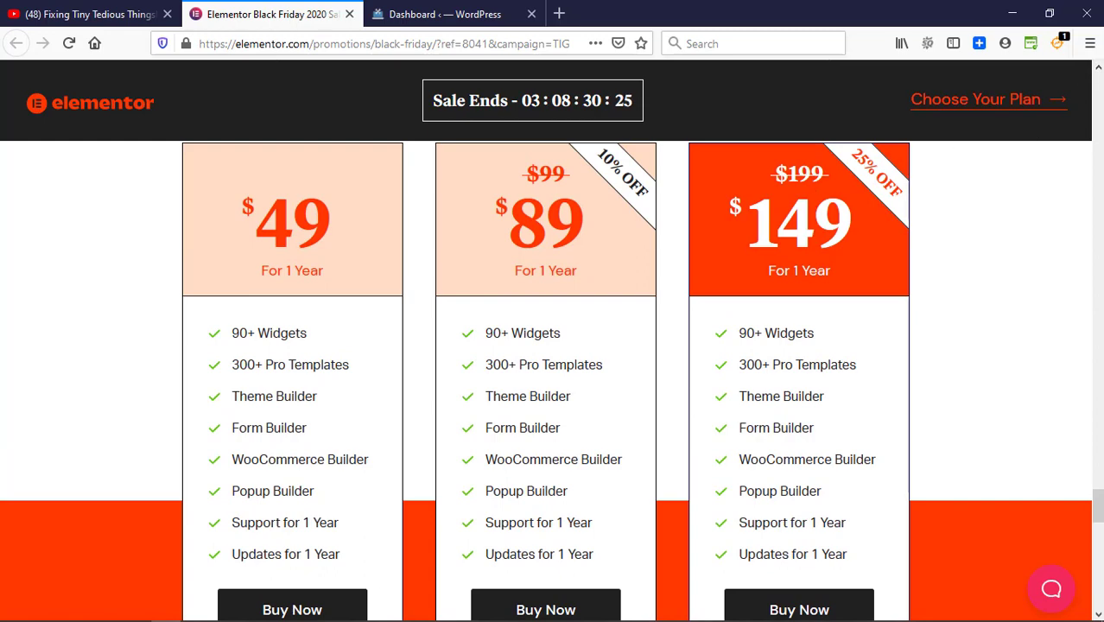
click(1099, 72)
click(1099, 72)
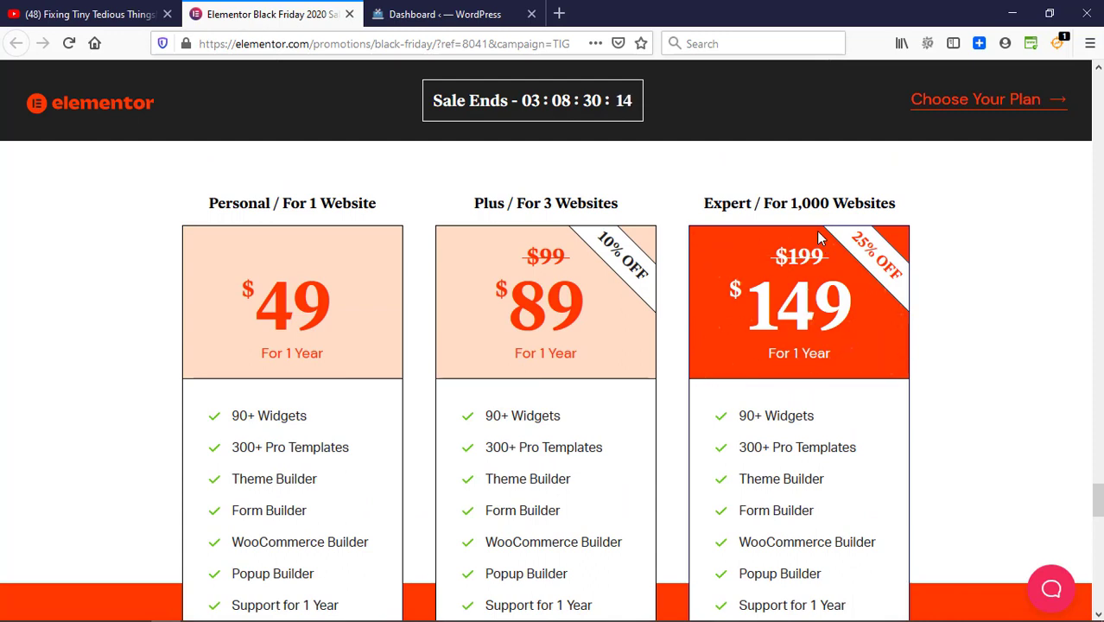
Switch to the WordPress dashboard, create a new Elementor page and examine the Pro widgets in the editor
click(461, 16)
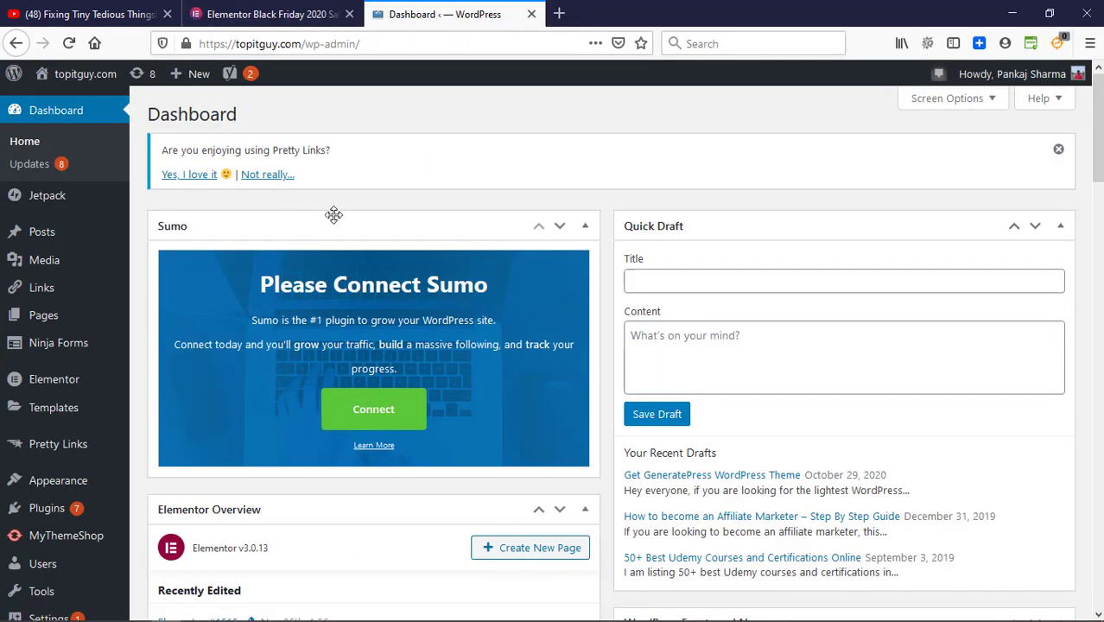
mouse_move(62, 385)
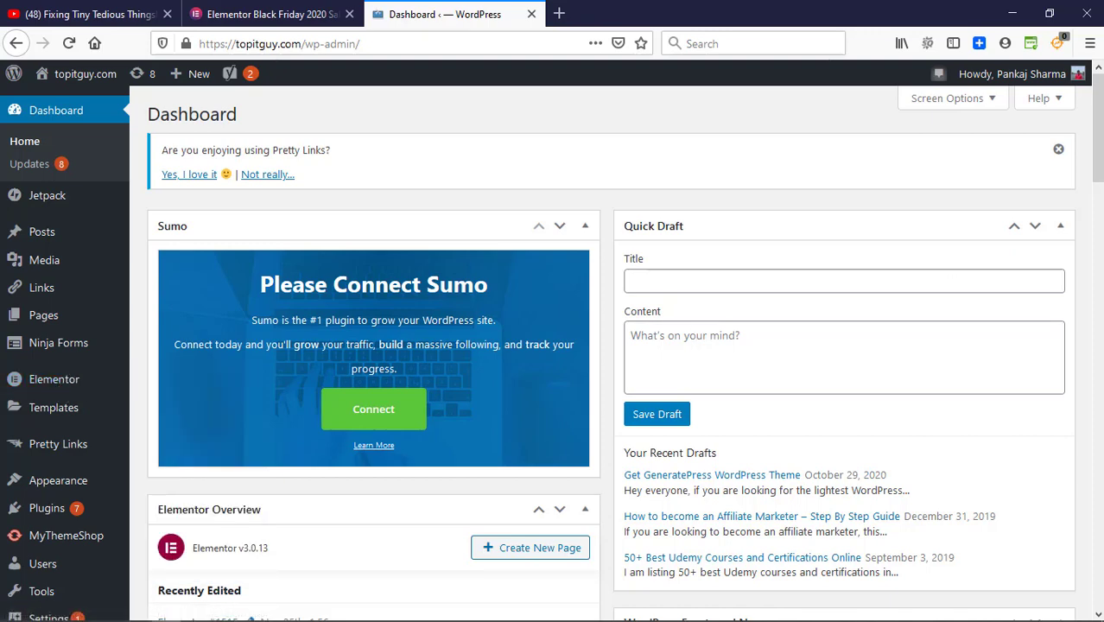
drag(1099, 149, 1099, 219)
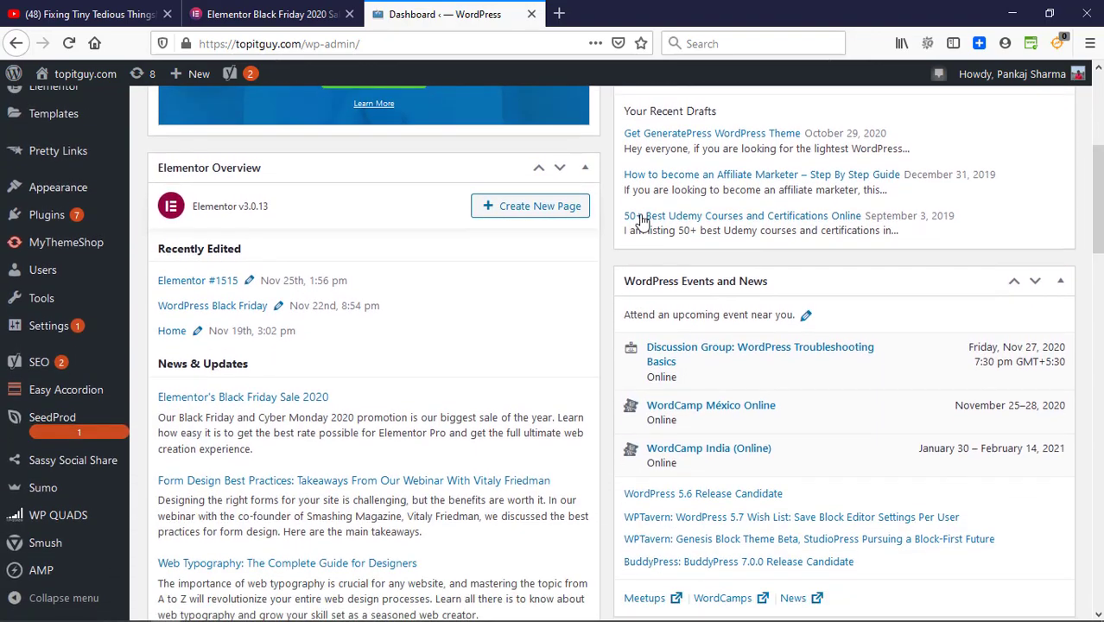
click(489, 210)
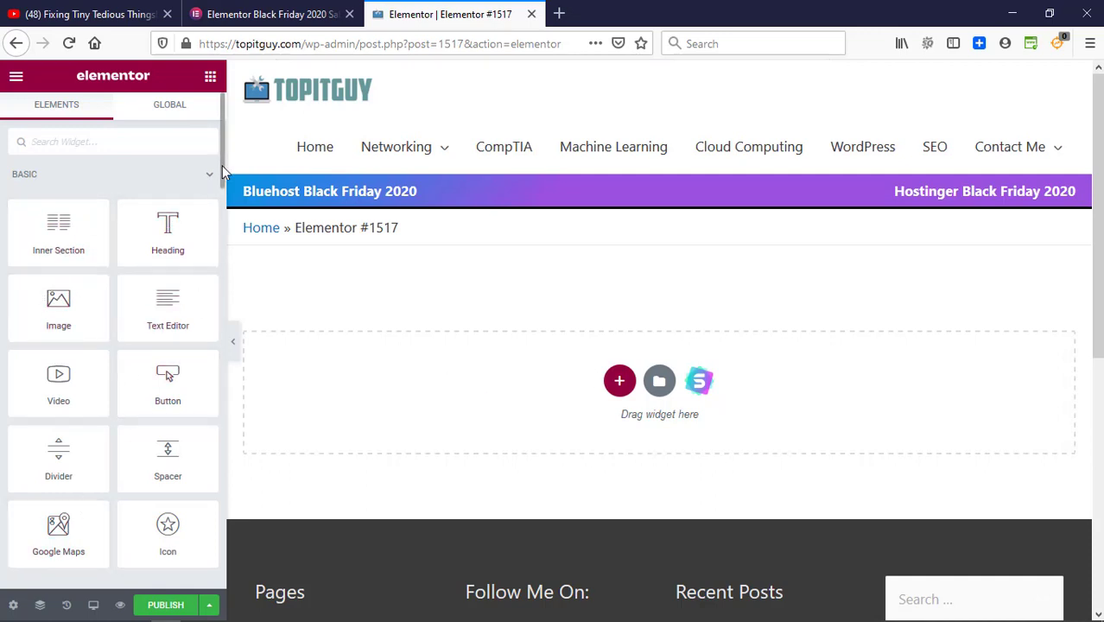
drag(222, 165, 224, 268)
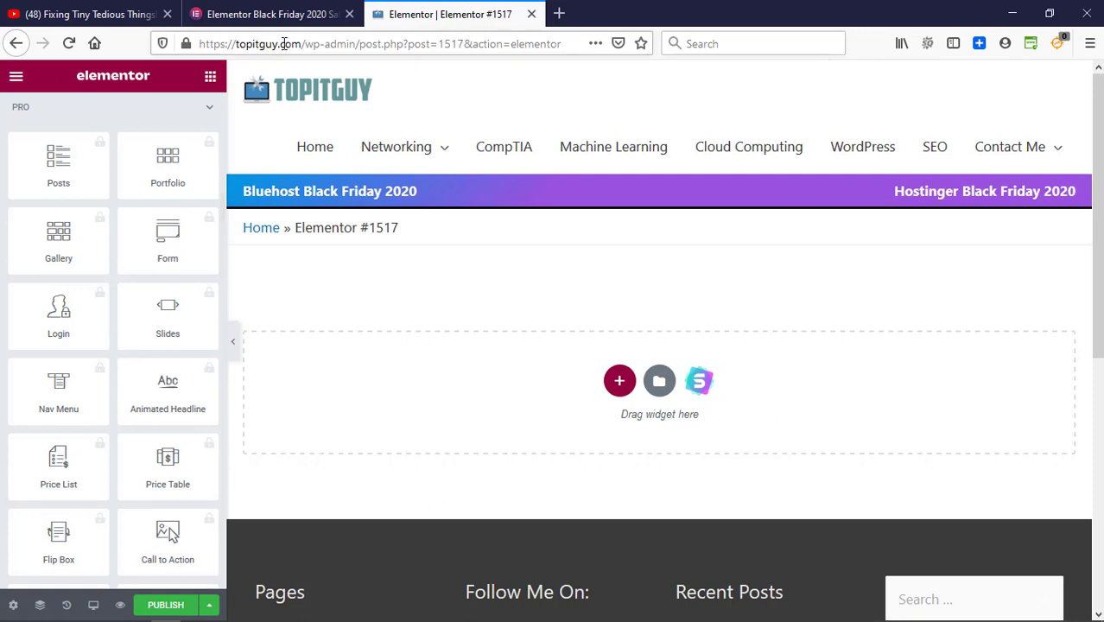
Return to the Elementor Black Friday page, order the Expert plan and complete the credit card checkout
click(288, 15)
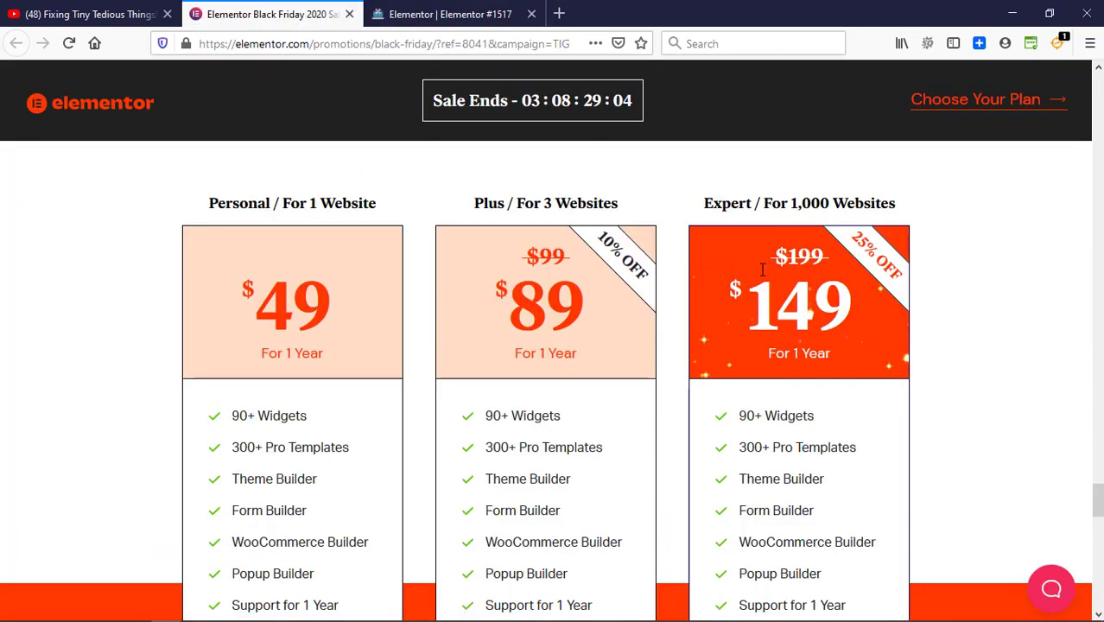
scroll(801, 297, down, 3)
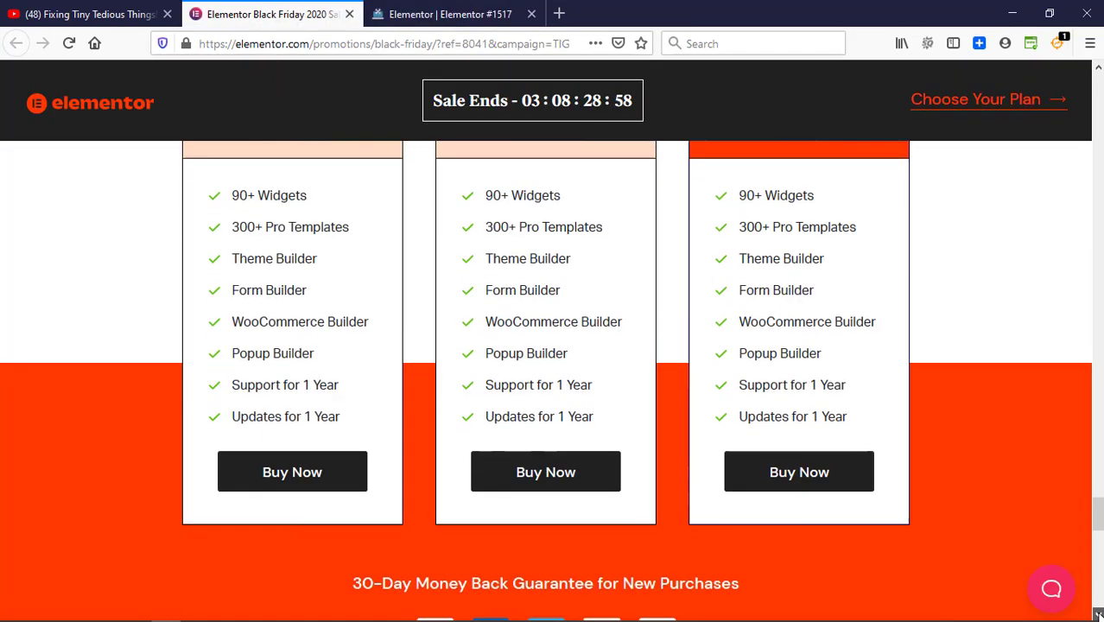
click(813, 449)
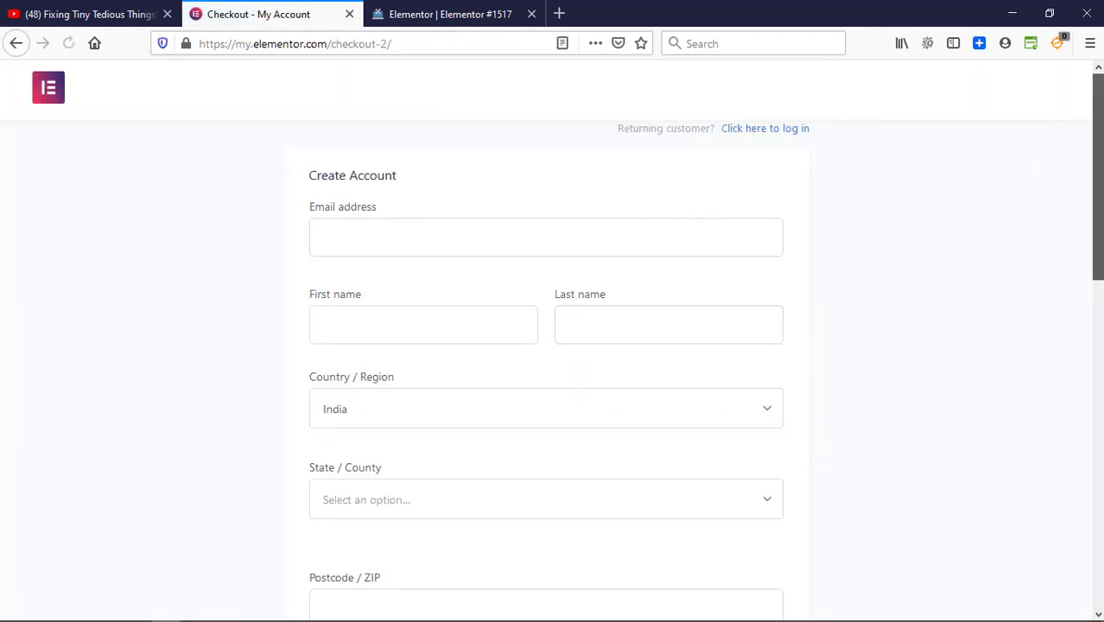
drag(1102, 174, 1050, 417)
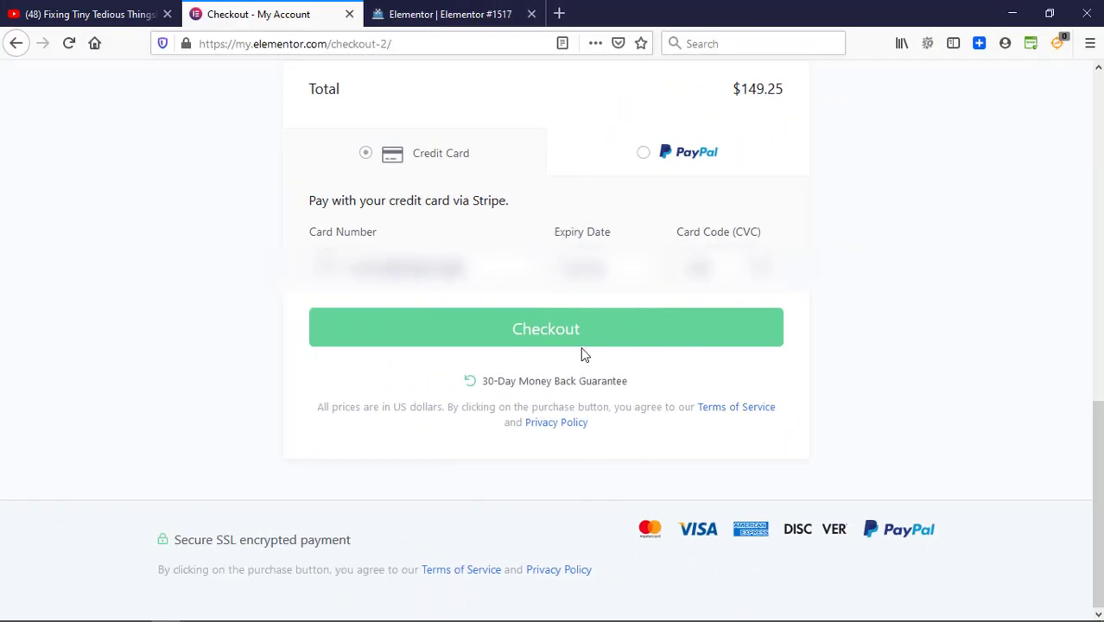
click(512, 344)
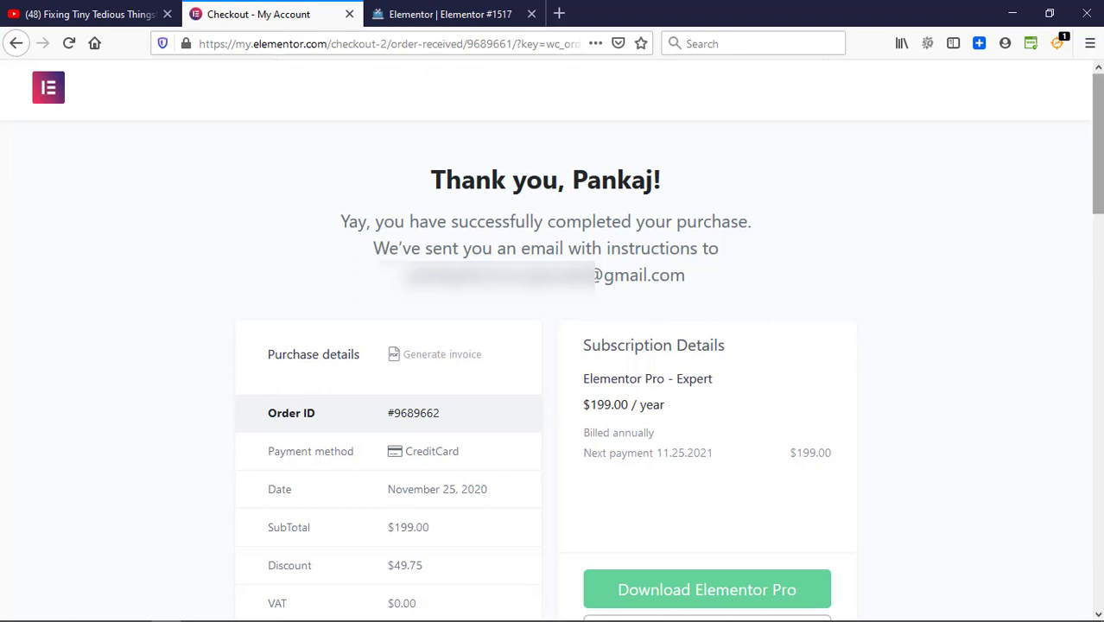
Download Elementor Pro from the order confirmation page and save elementor-pro-3.0.6.zip to the computer
drag(1100, 194, 1099, 248)
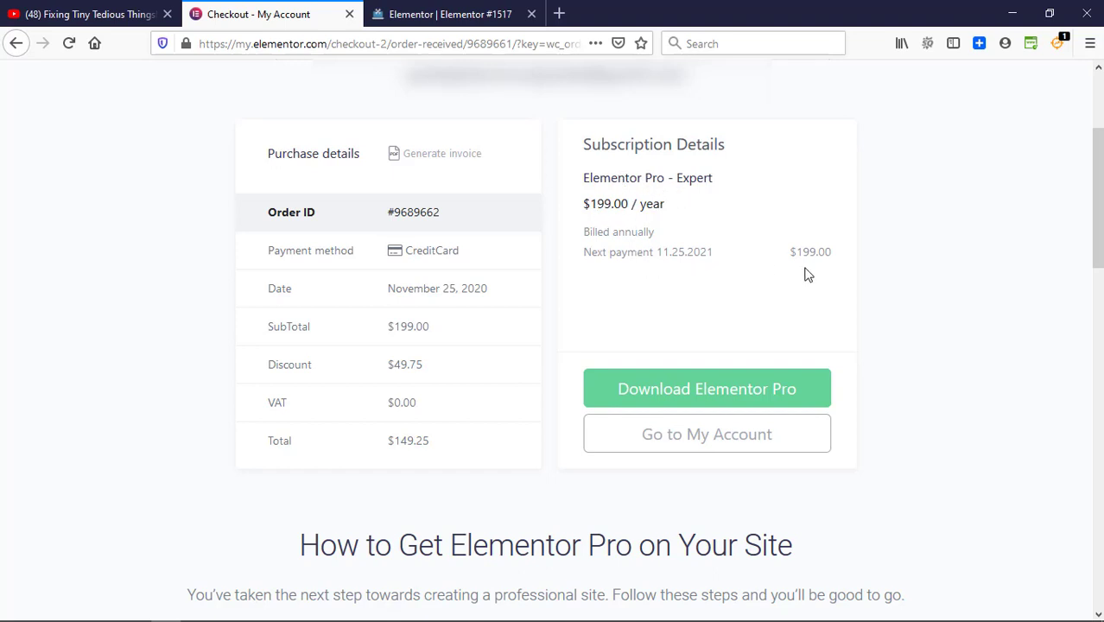
drag(1099, 218, 1101, 253)
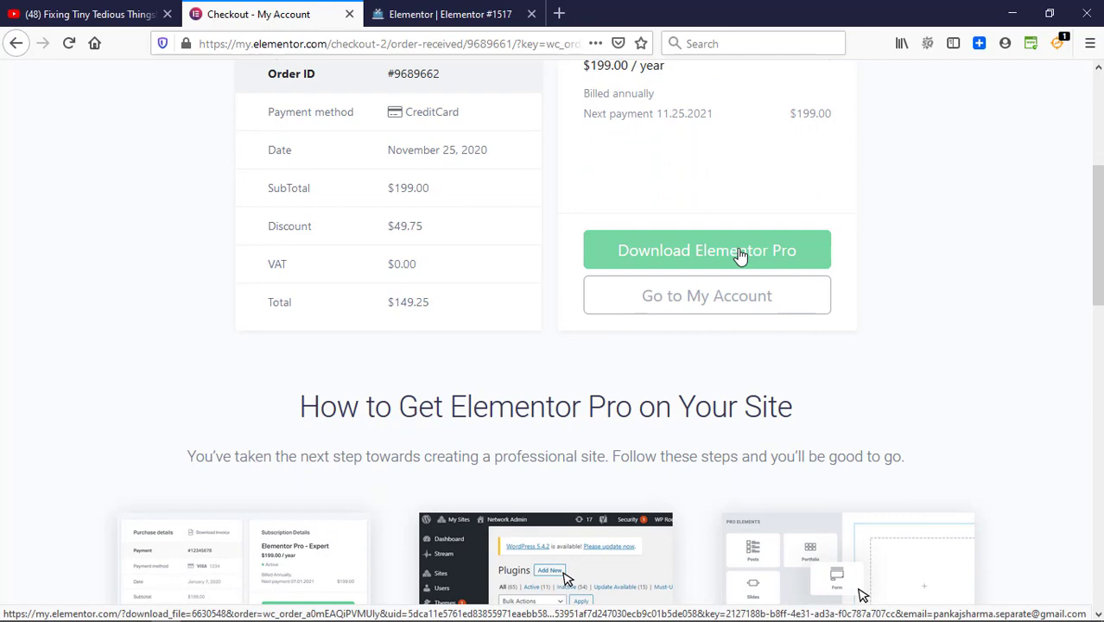
click(741, 253)
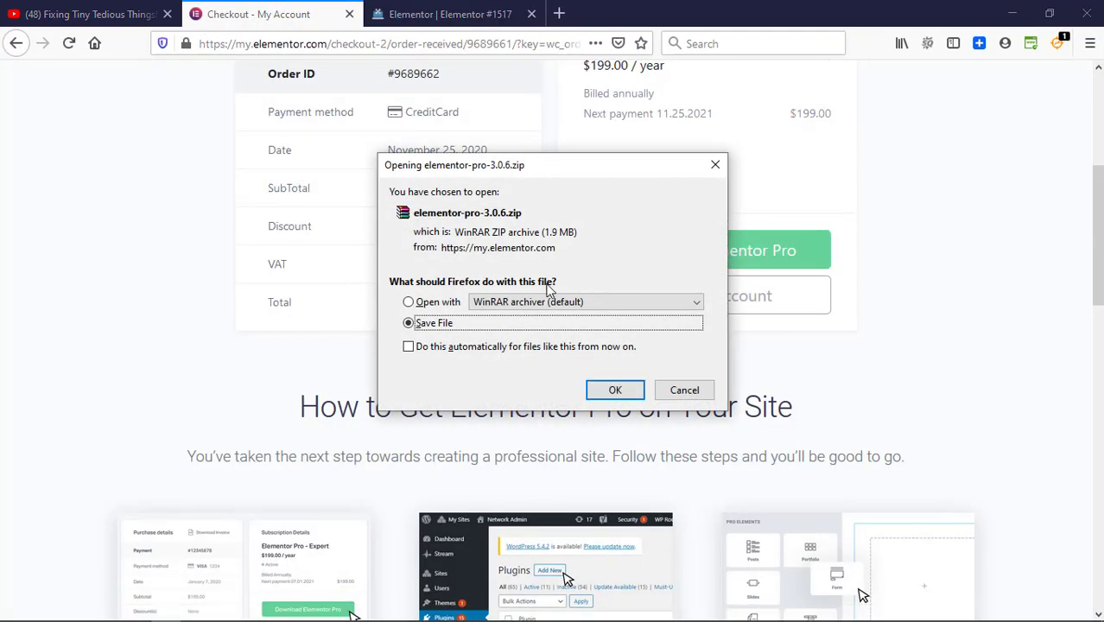
click(615, 391)
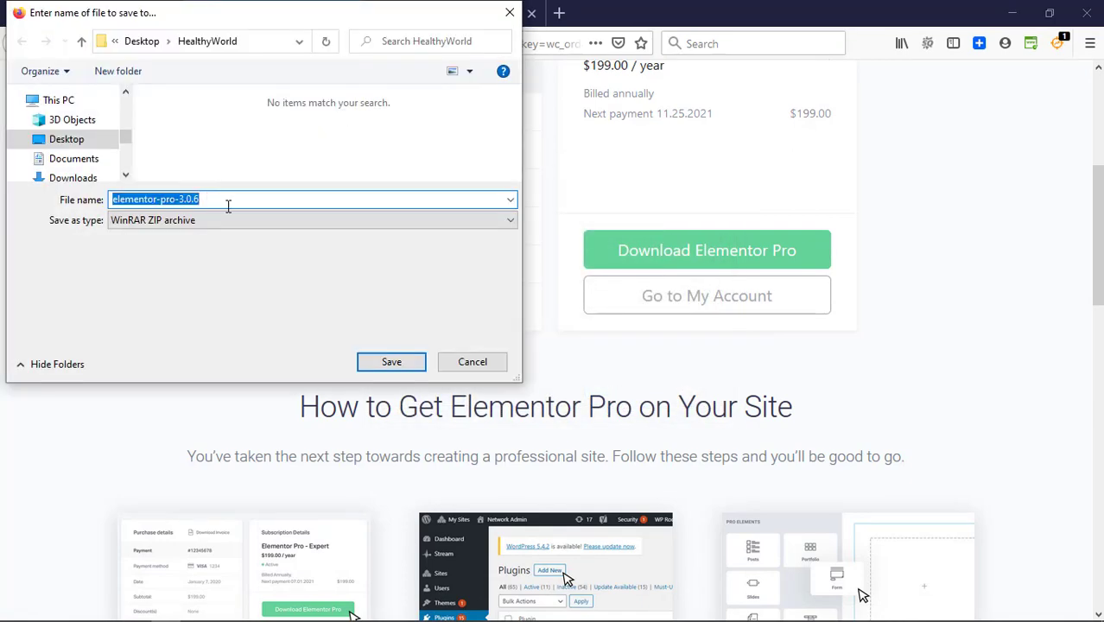
click(401, 362)
Go to the Elementor account dashboard, dismiss the welcome message and review the Subscriptions and Websites pages
drag(1099, 276, 1101, 251)
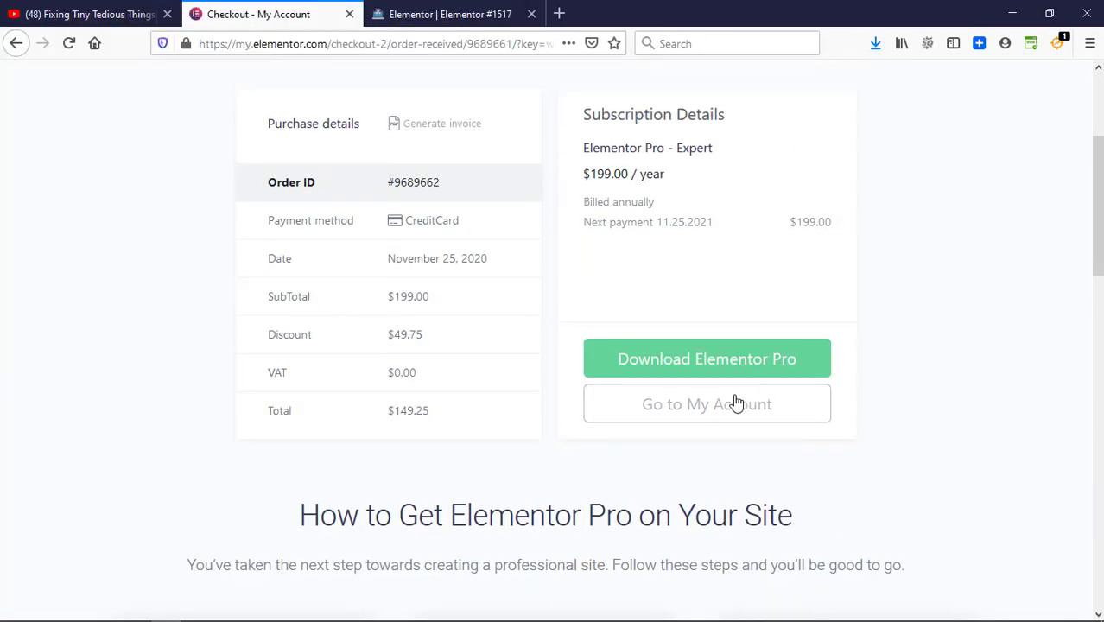
click(709, 413)
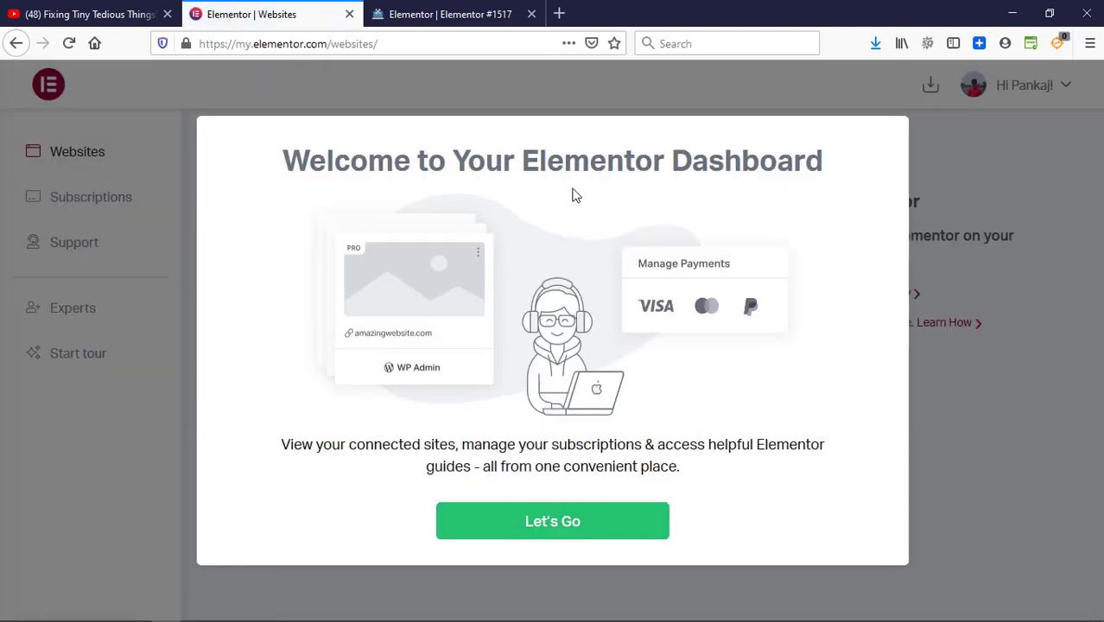
click(537, 529)
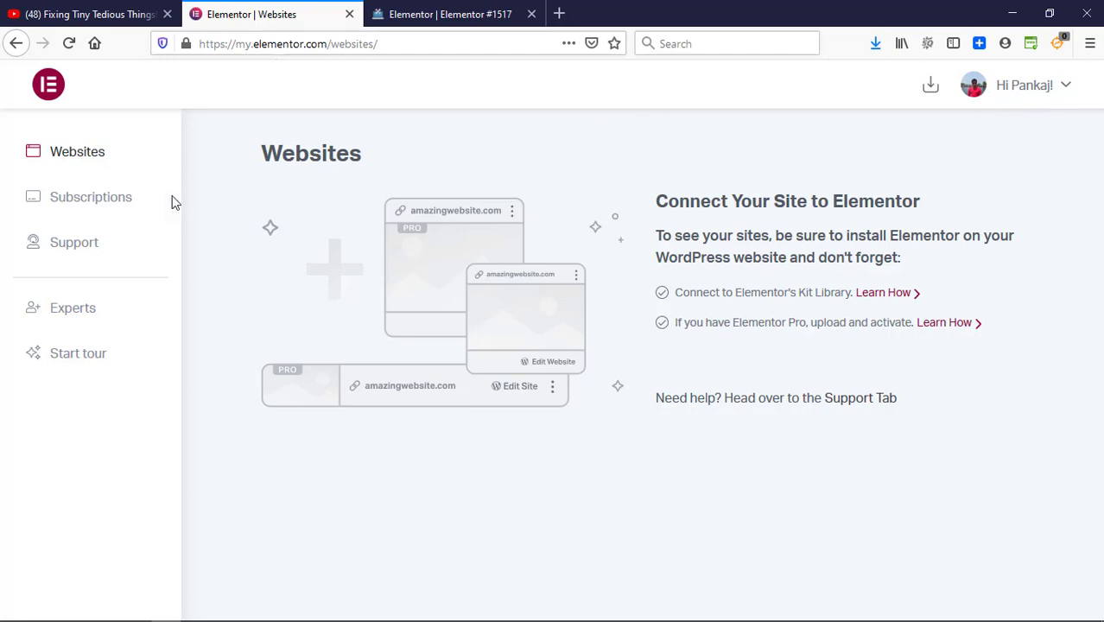
click(106, 204)
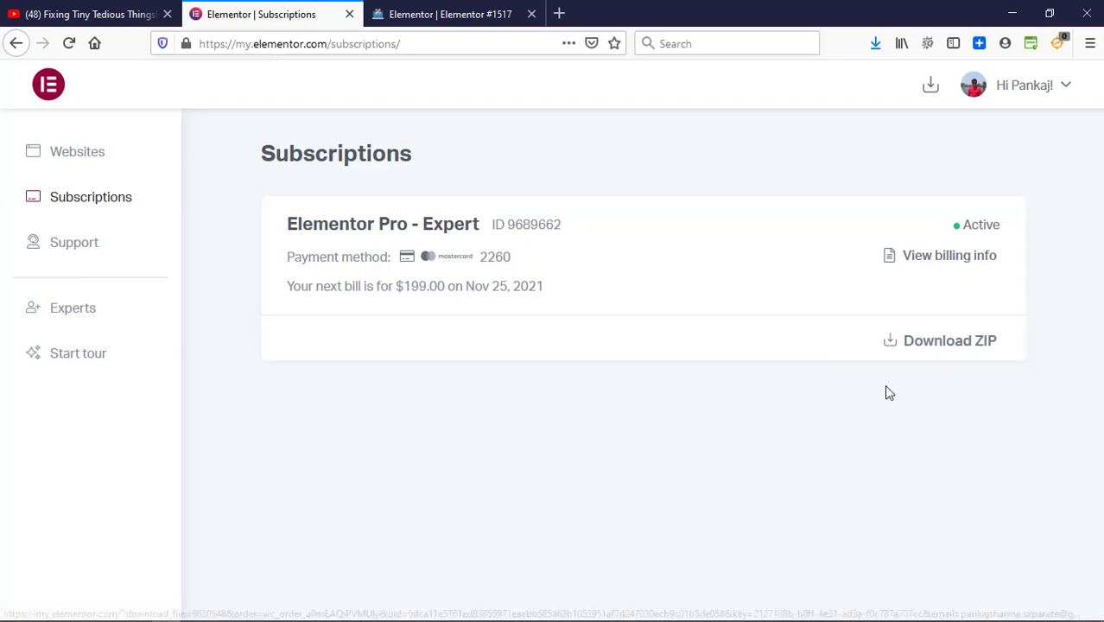
click(84, 160)
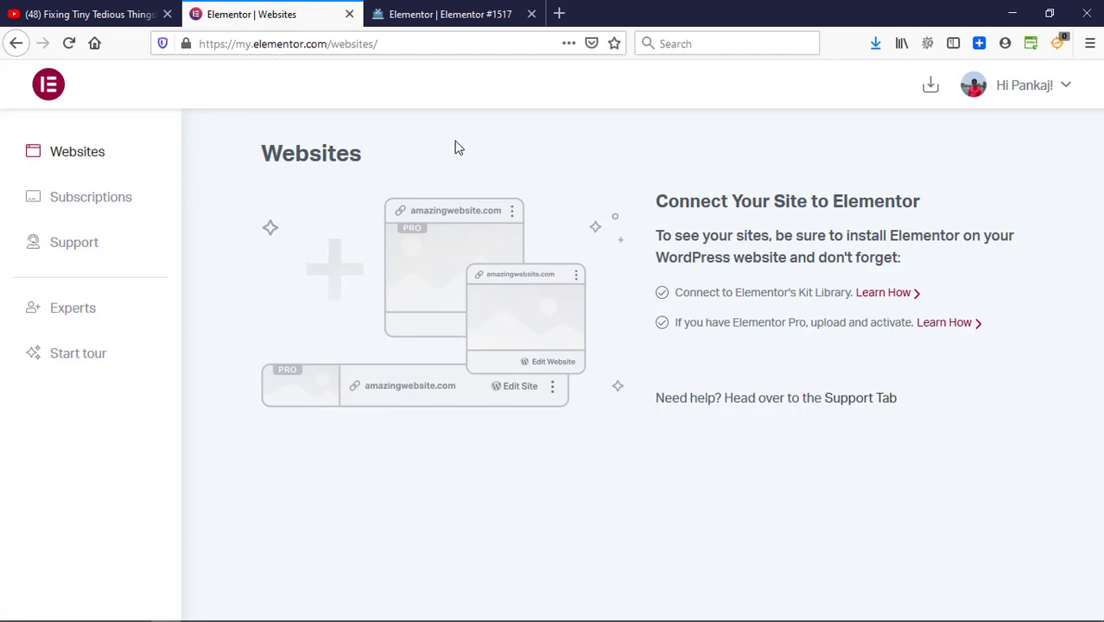
Go back to the WordPress dashboard and open the upload form for adding a new plugin
click(476, 13)
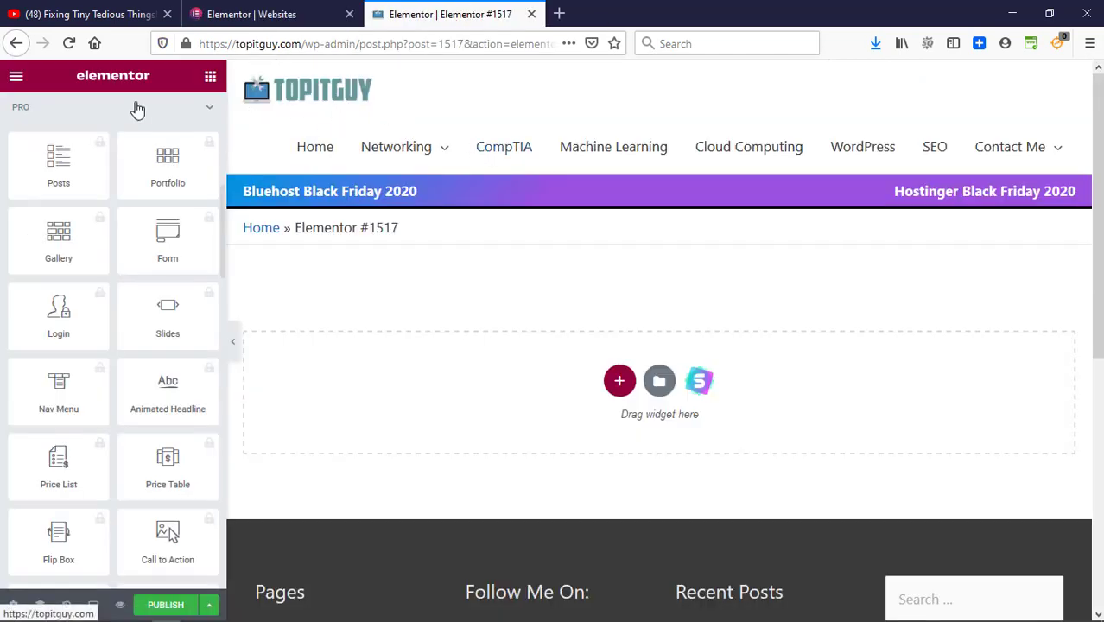
click(16, 45)
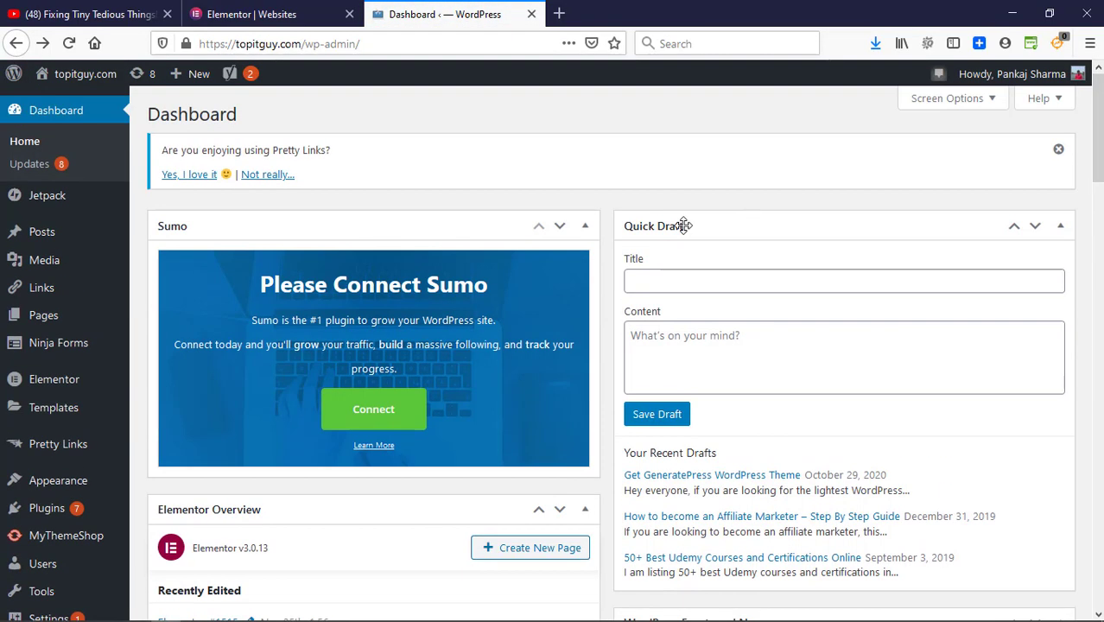
mouse_move(126, 504)
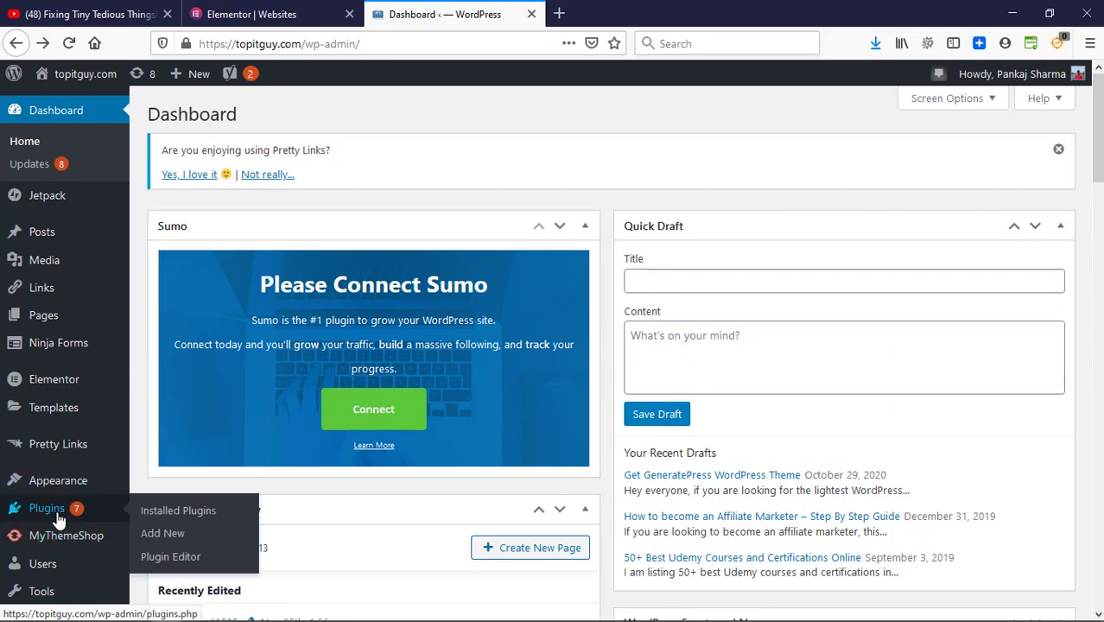
click(181, 536)
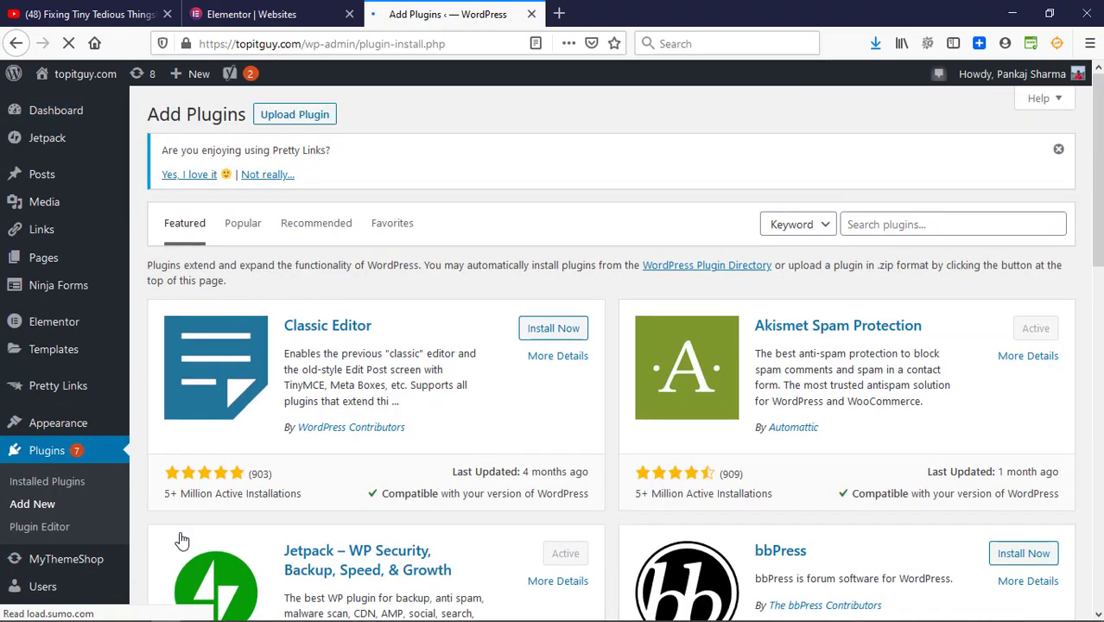
click(294, 115)
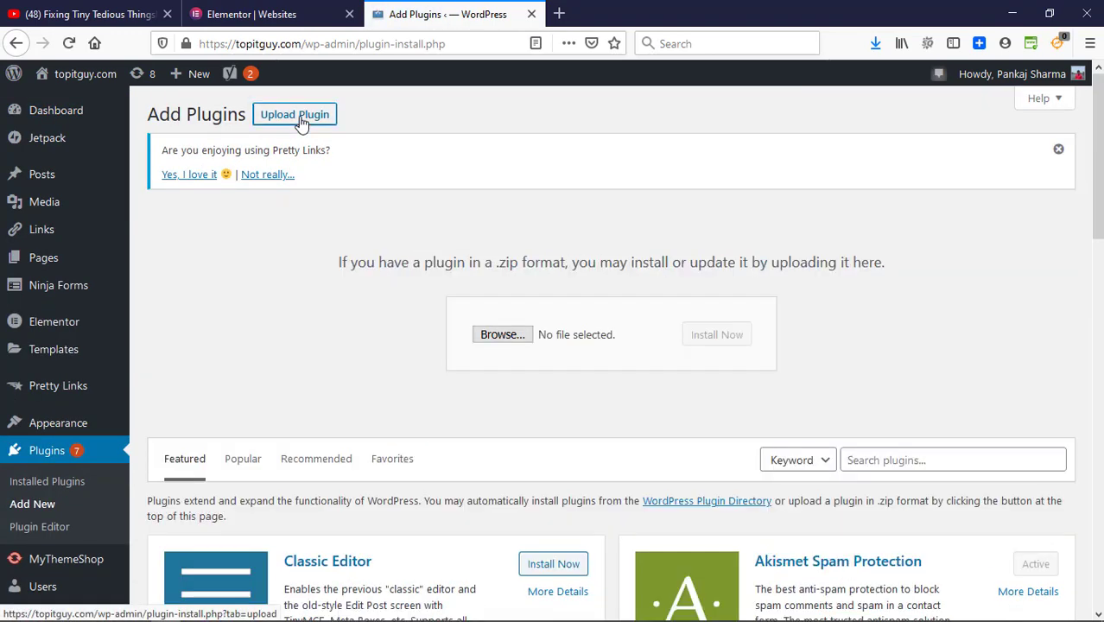
Select elementor-pro-3.0.6.zip for upload, install the plugin and activate it
click(513, 336)
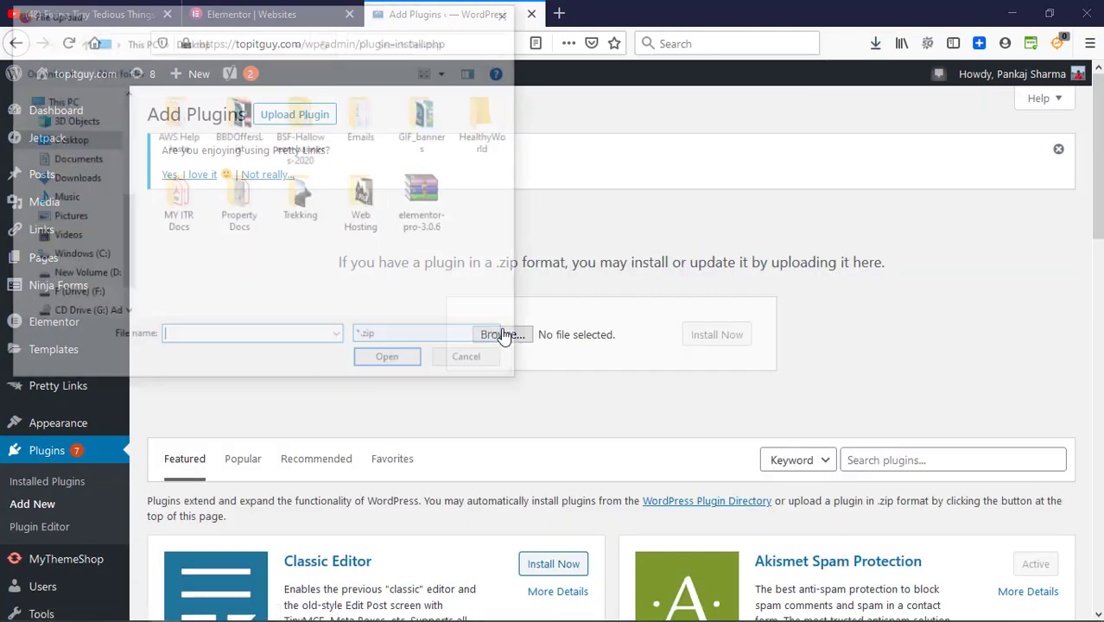
click(437, 206)
double_click(437, 205)
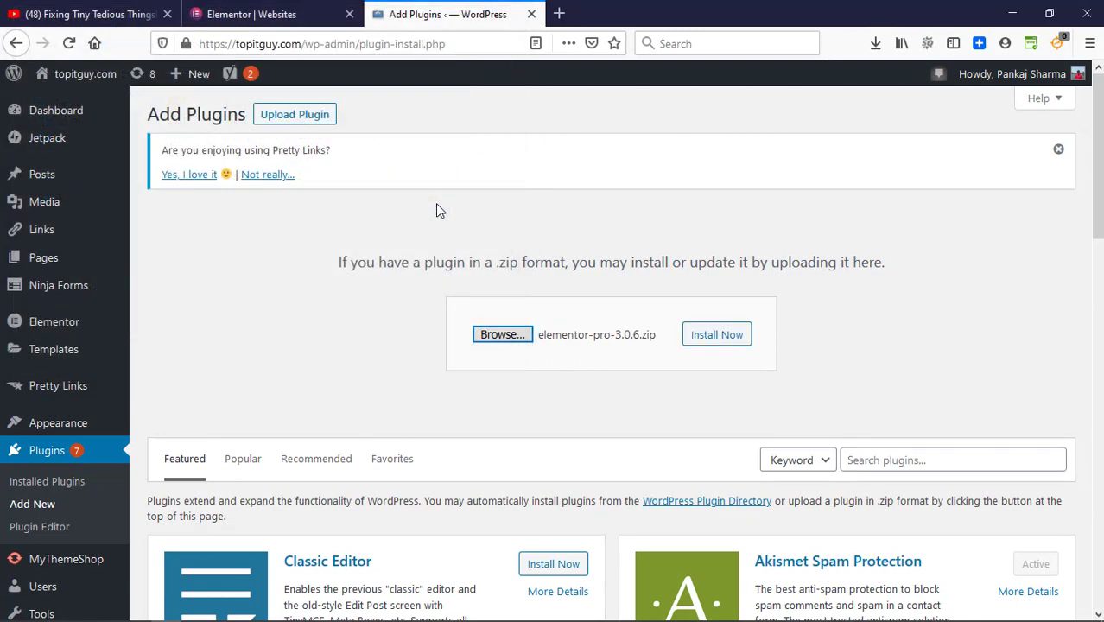
click(721, 335)
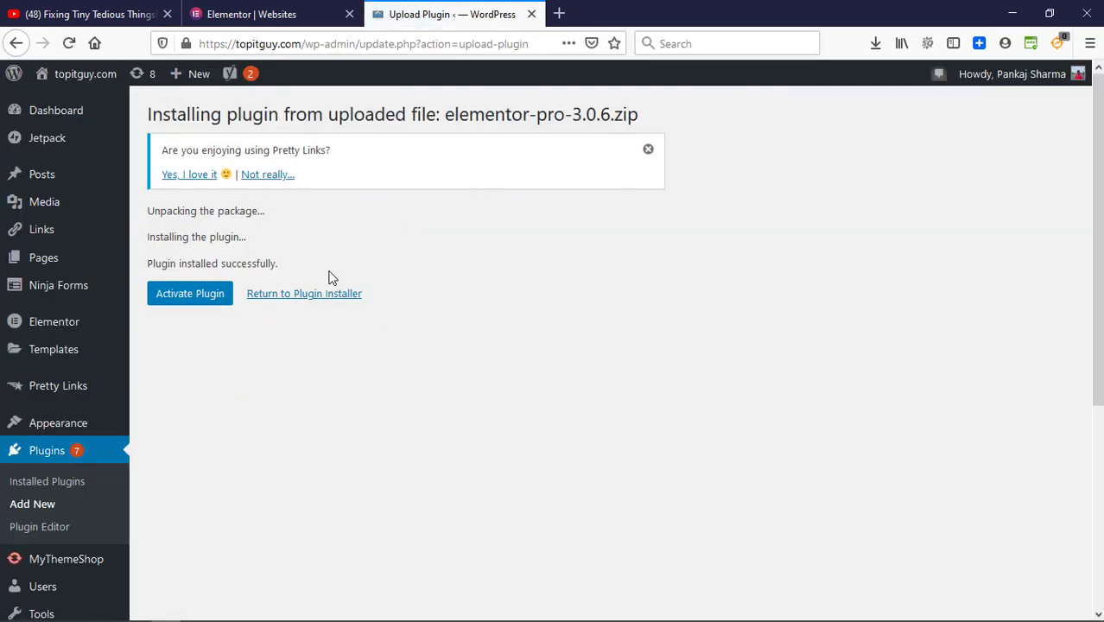
click(212, 293)
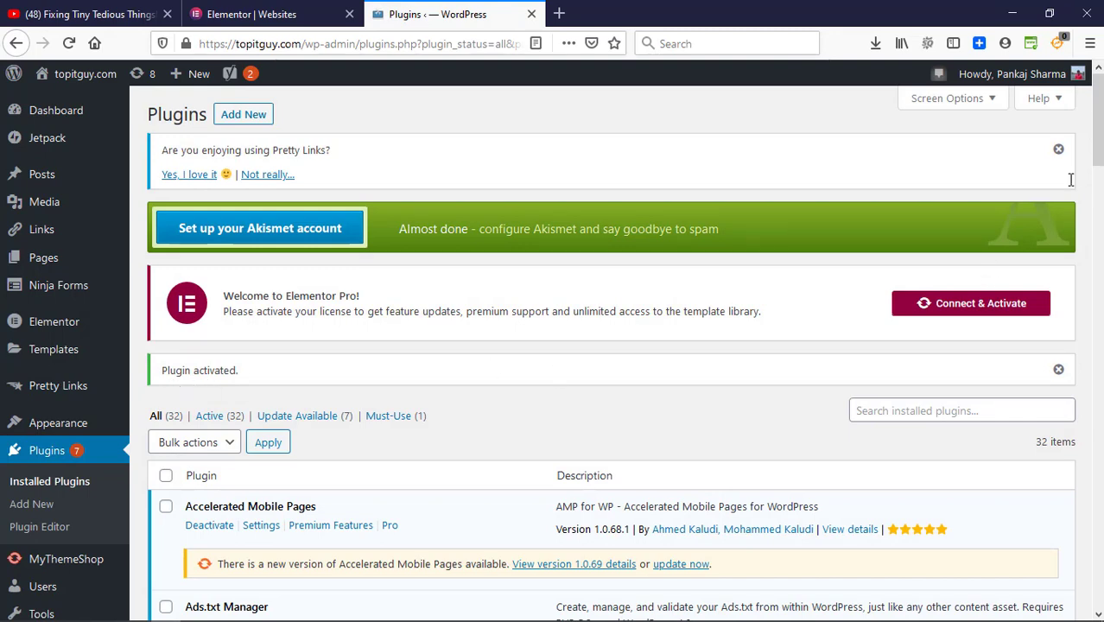
Connect the site to the Elementor account and activate the Expert license with plugin data sharing turned off
scroll(1098, 130, down, 1)
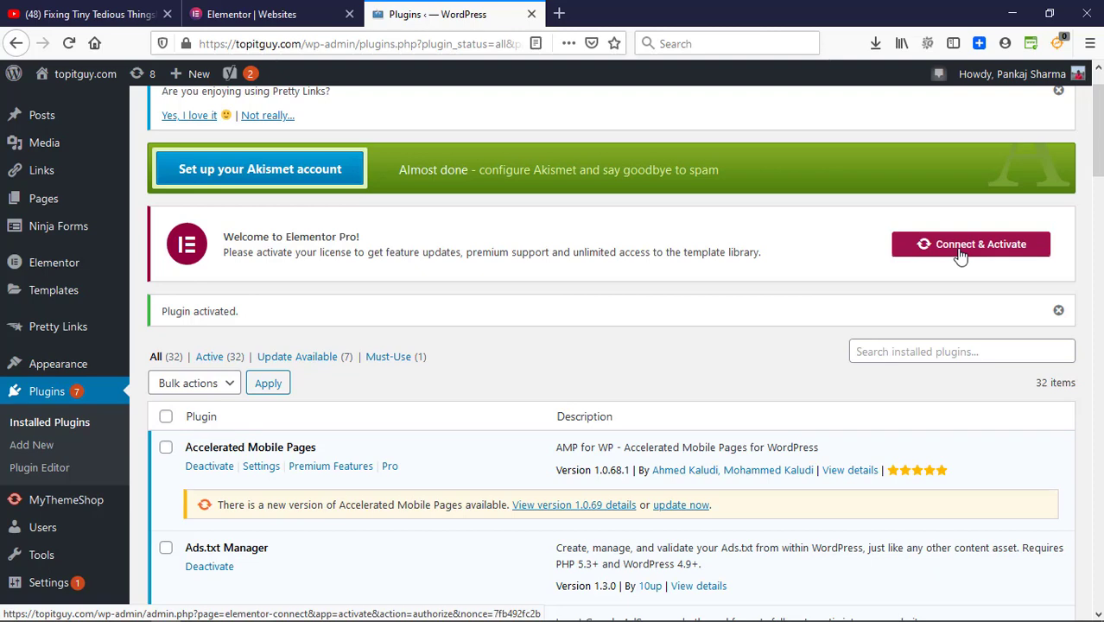
click(960, 253)
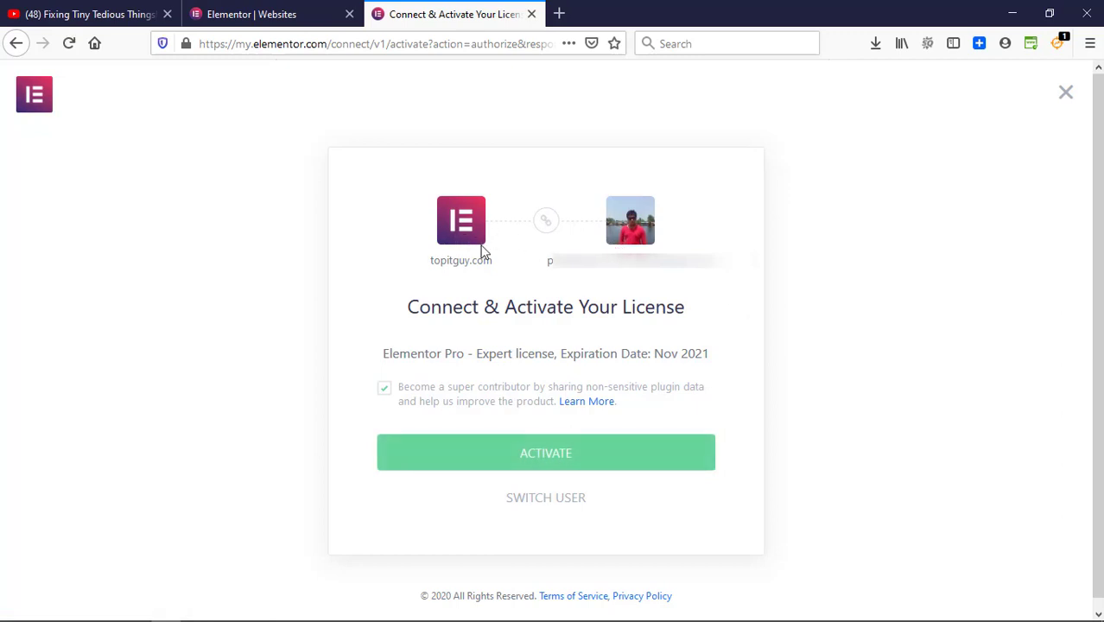
click(384, 387)
click(517, 465)
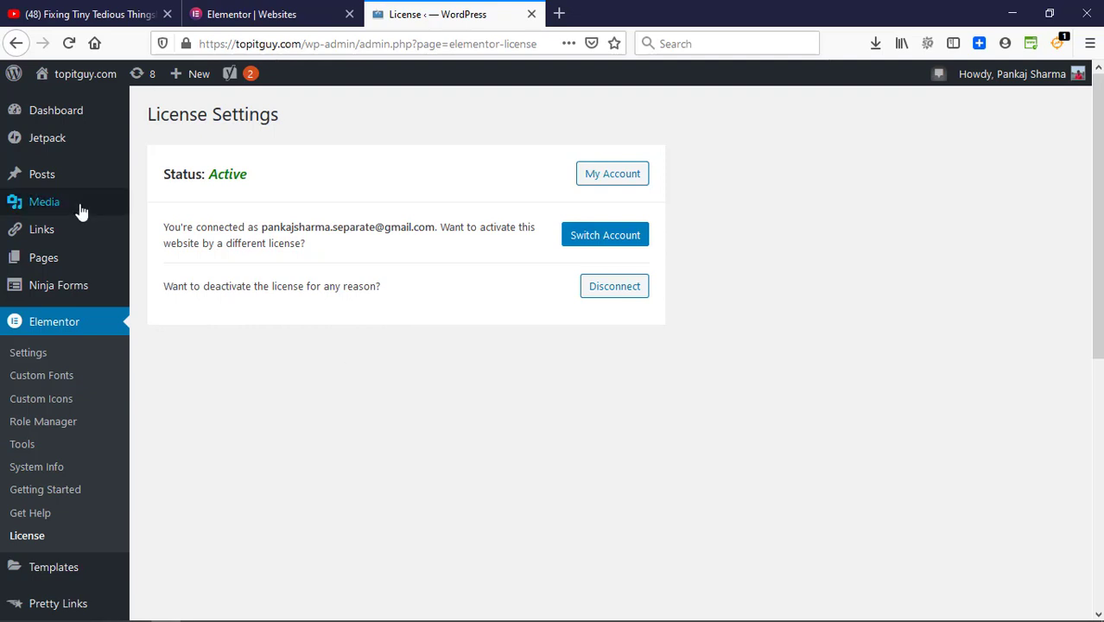
Return to the WordPress dashboard and create another new page from the Elementor overview
mouse_move(29, 259)
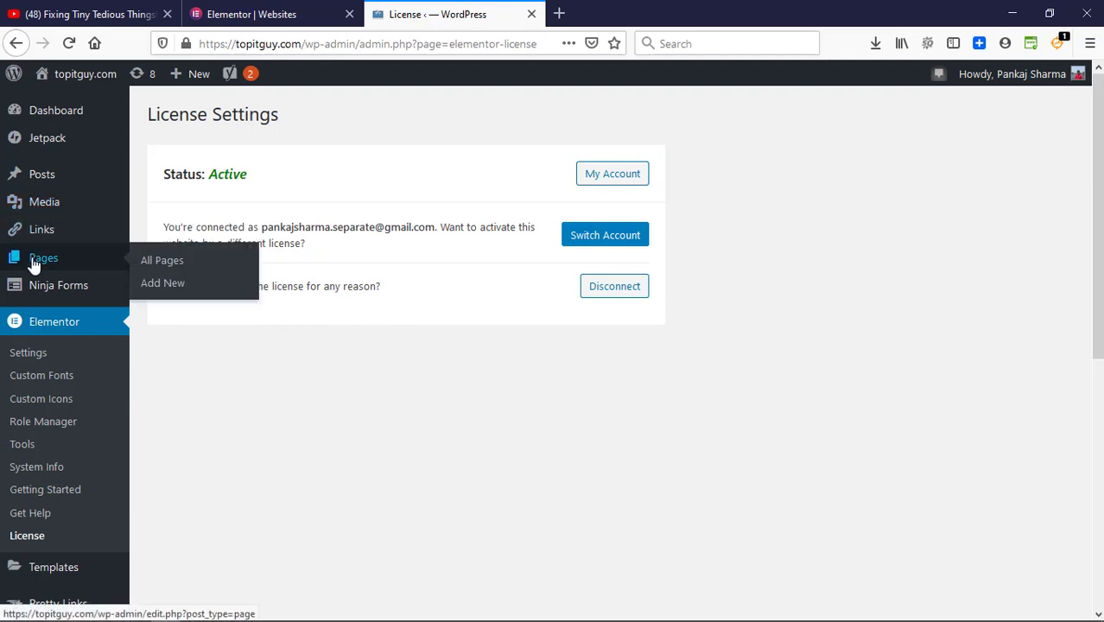
click(58, 112)
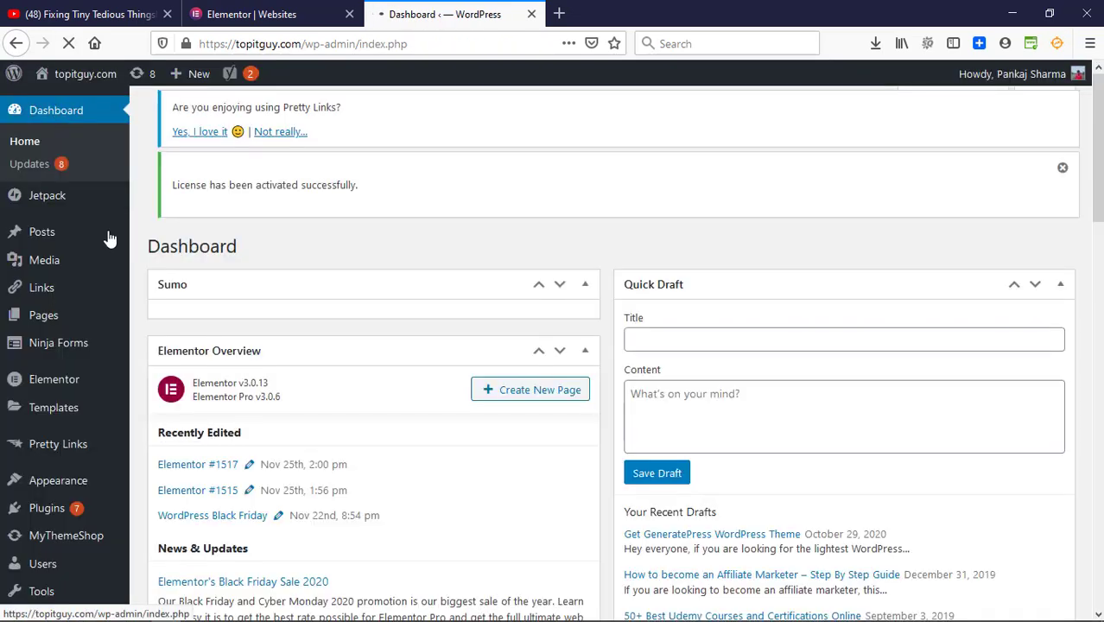
click(509, 397)
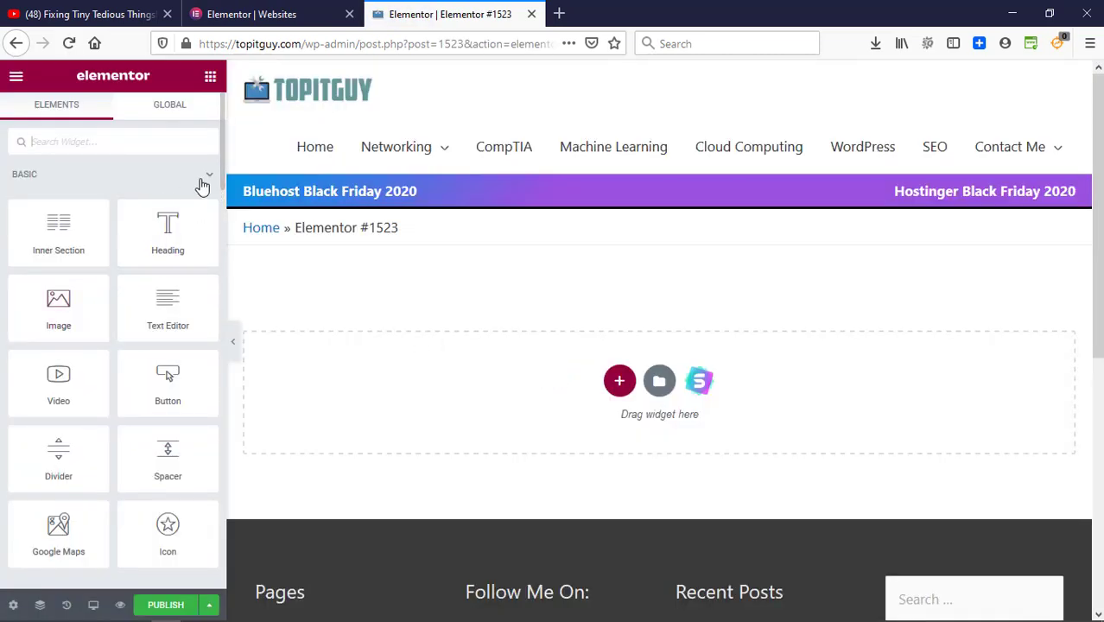
Examine the Pro widgets in the new page's widget list to check that they are unlocked
drag(222, 171, 216, 266)
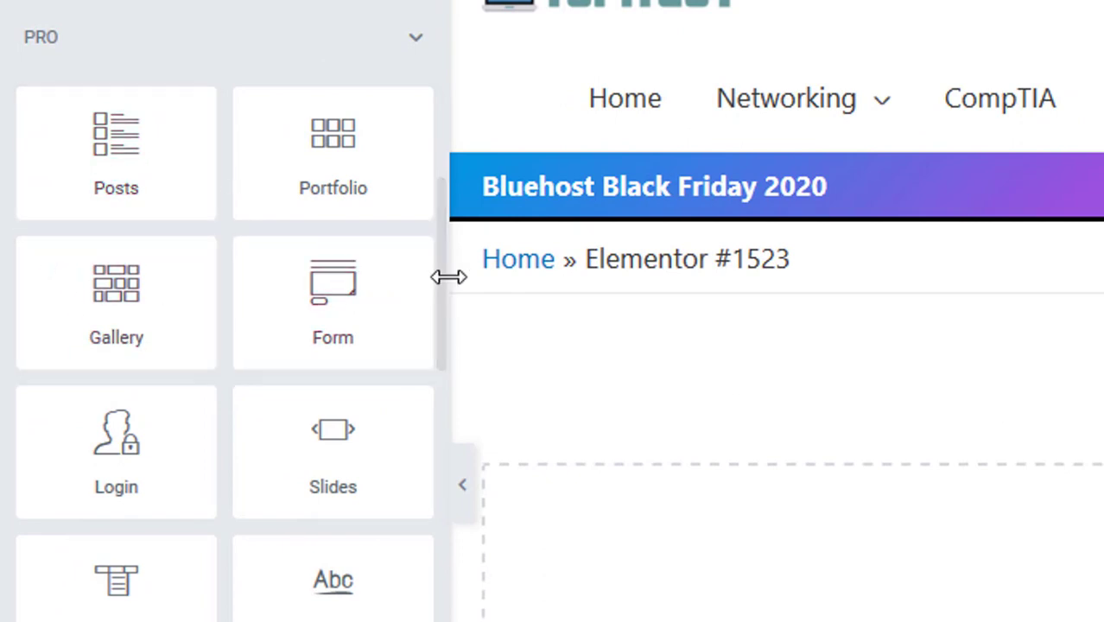
scroll(437, 292, down, 10)
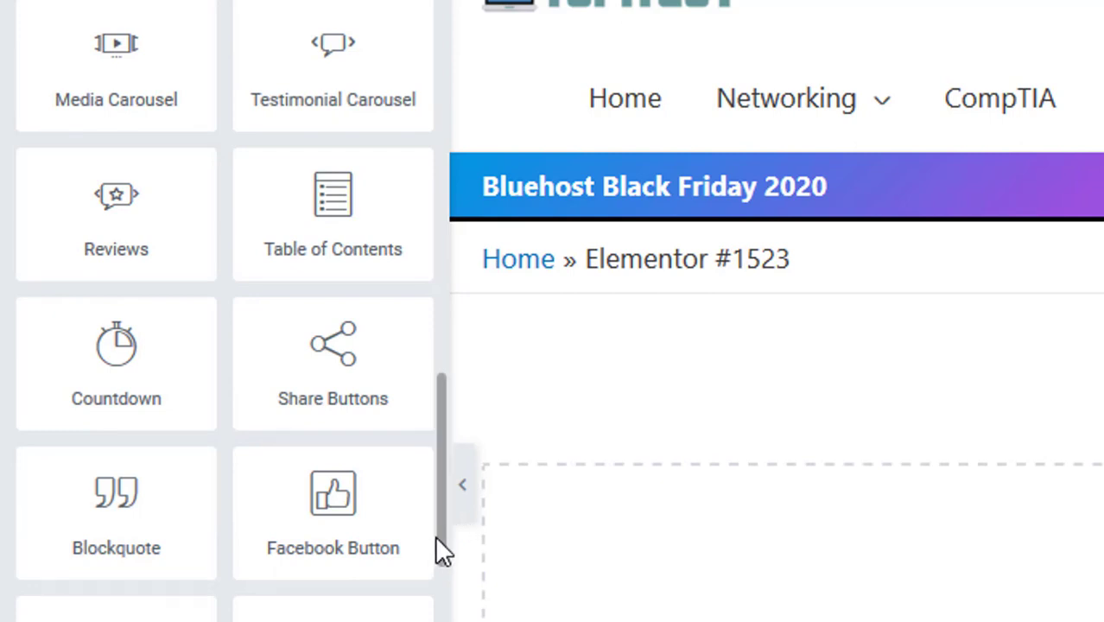
drag(438, 534, 423, 108)
scroll(224, 311, down, 3)
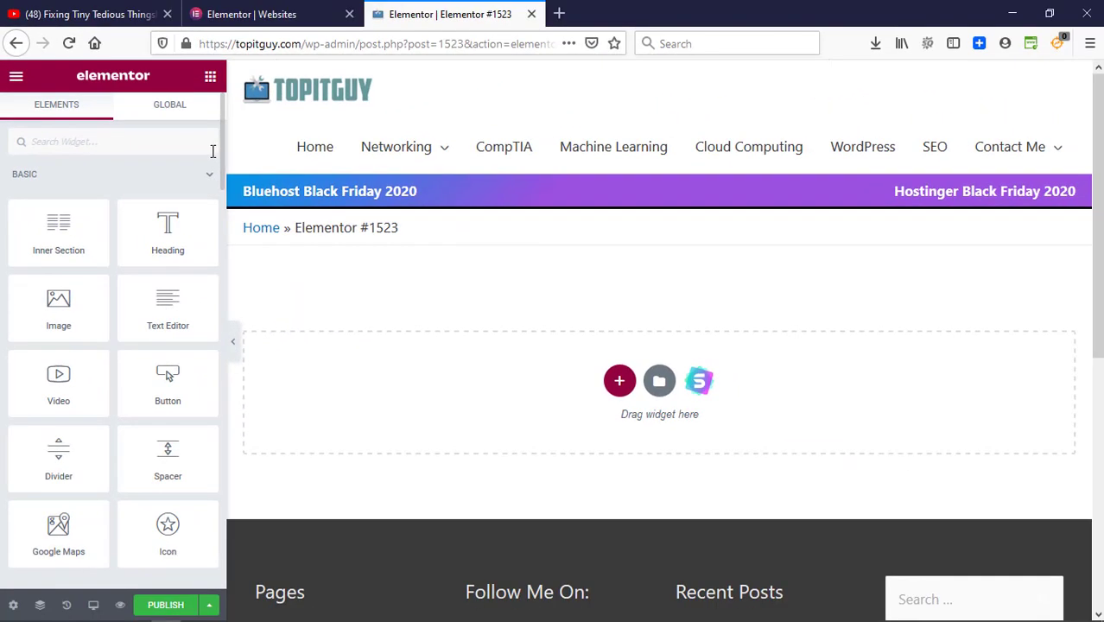